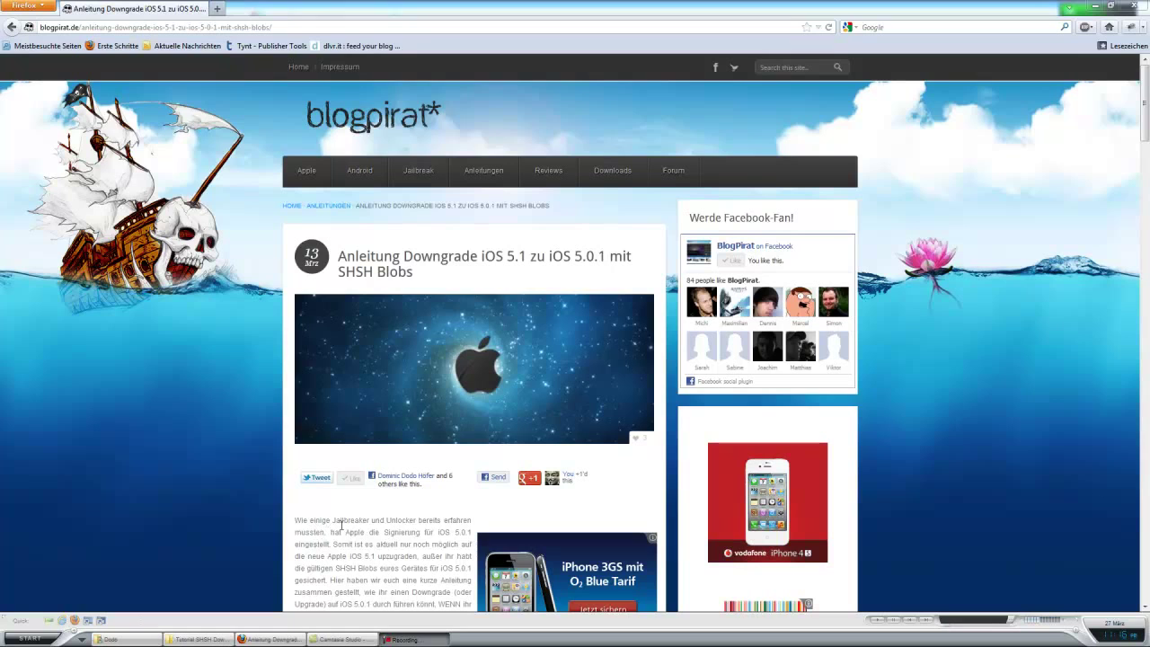
Look over the blog guide on downgrading iOS 5.1 to iOS 5.0.1 with SHSH blobs, including the supported devices
scroll(382, 537, down, 3)
drag(340, 433, 330, 421)
scroll(337, 467, up, 2)
scroll(337, 541, down, 2)
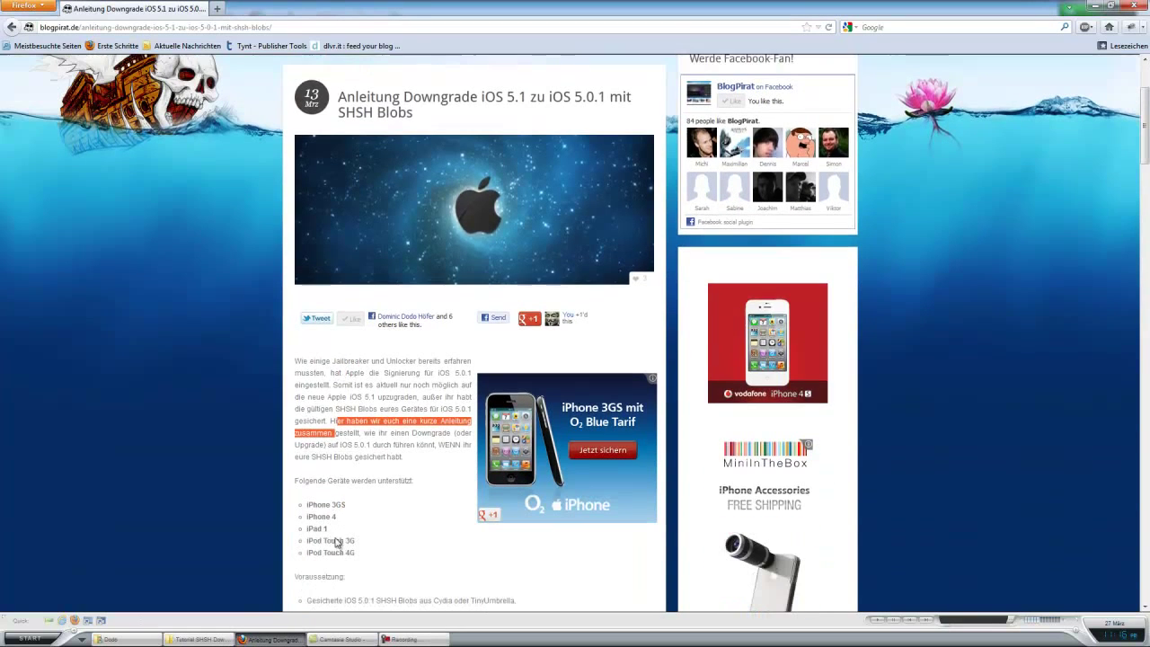
click(338, 408)
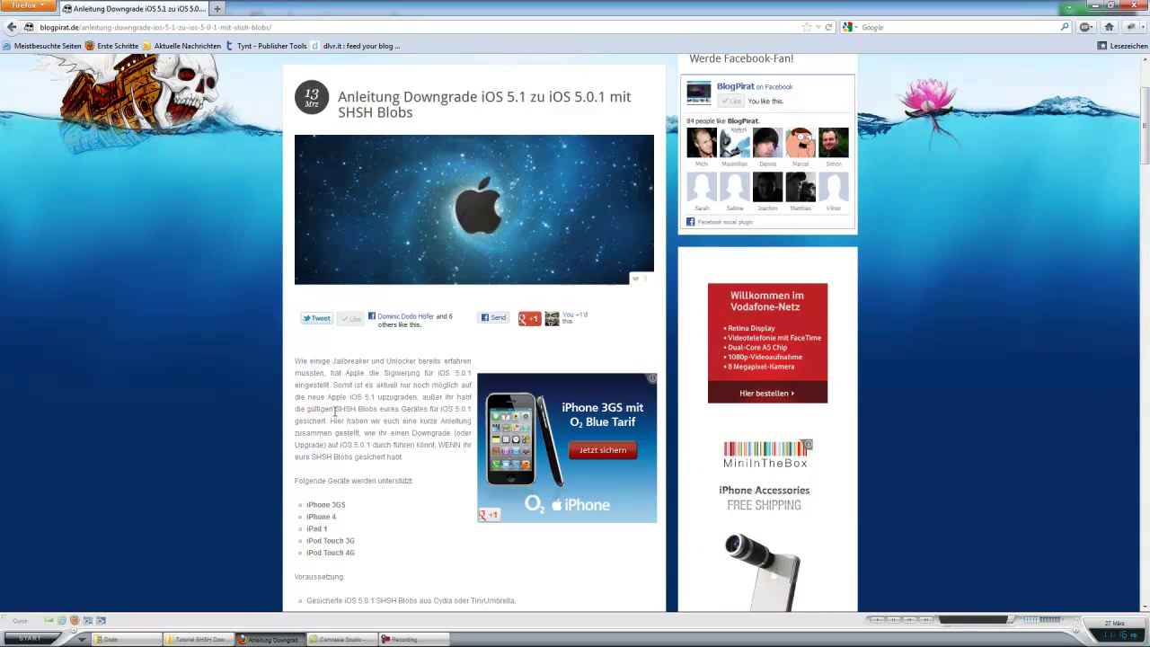
scroll(335, 480, up, 2)
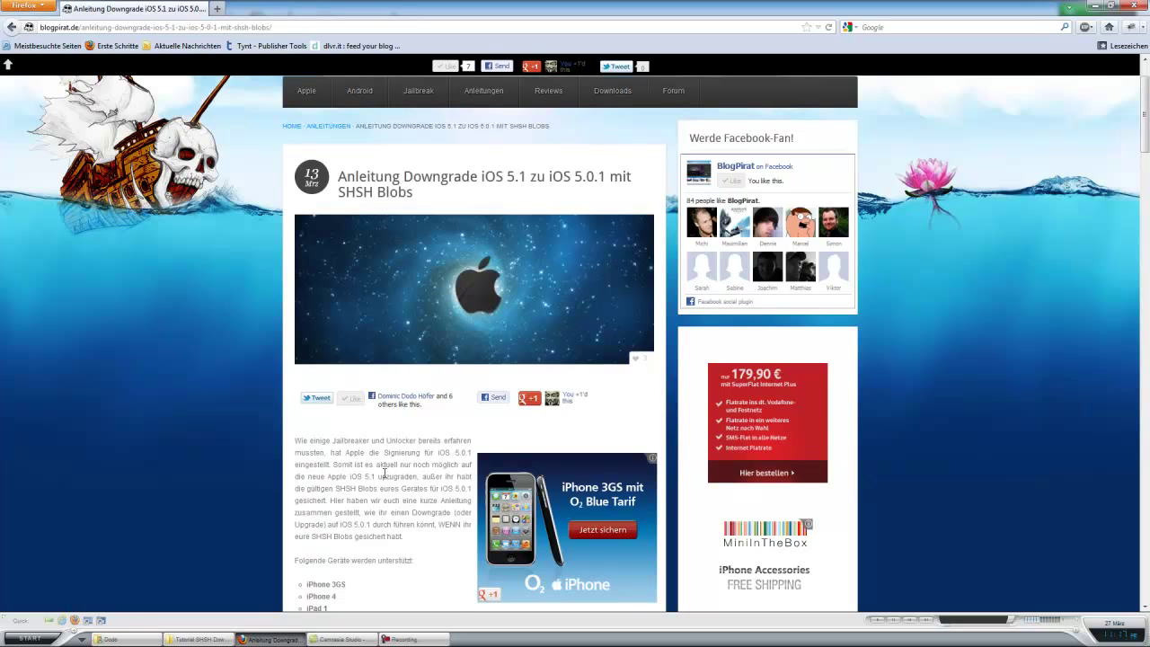
scroll(385, 474, up, 2)
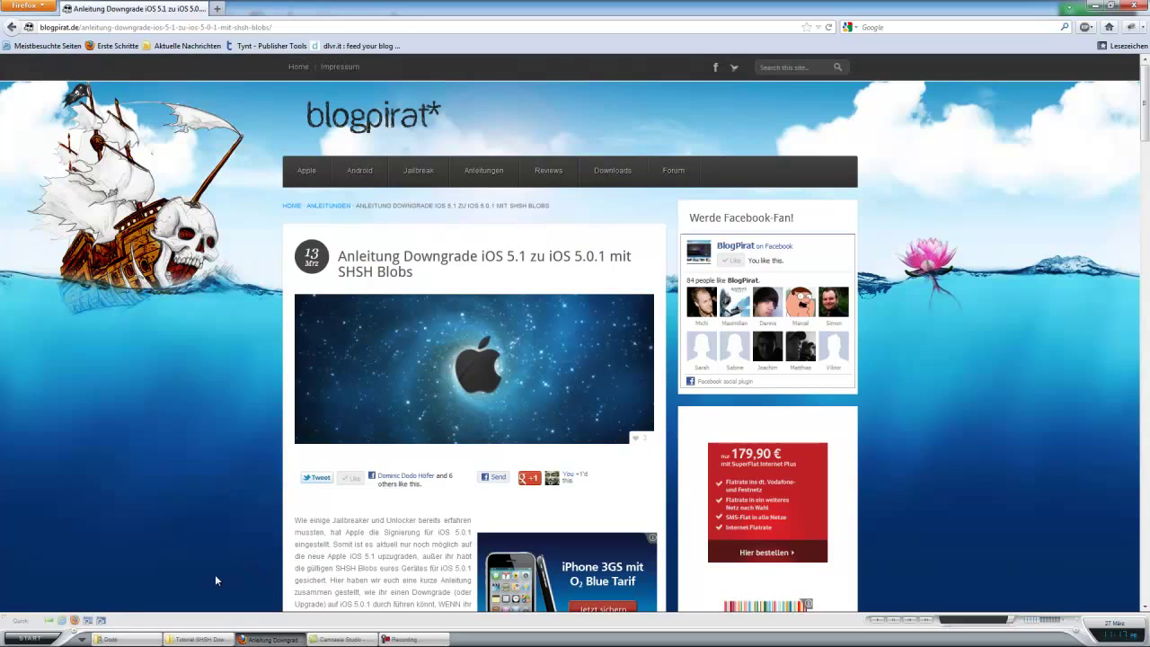
Run redsn0w.exe as administrator from the redsn0w_win_0.9.10b6 folder inside Tutorial SHSH Downgrade
click(197, 639)
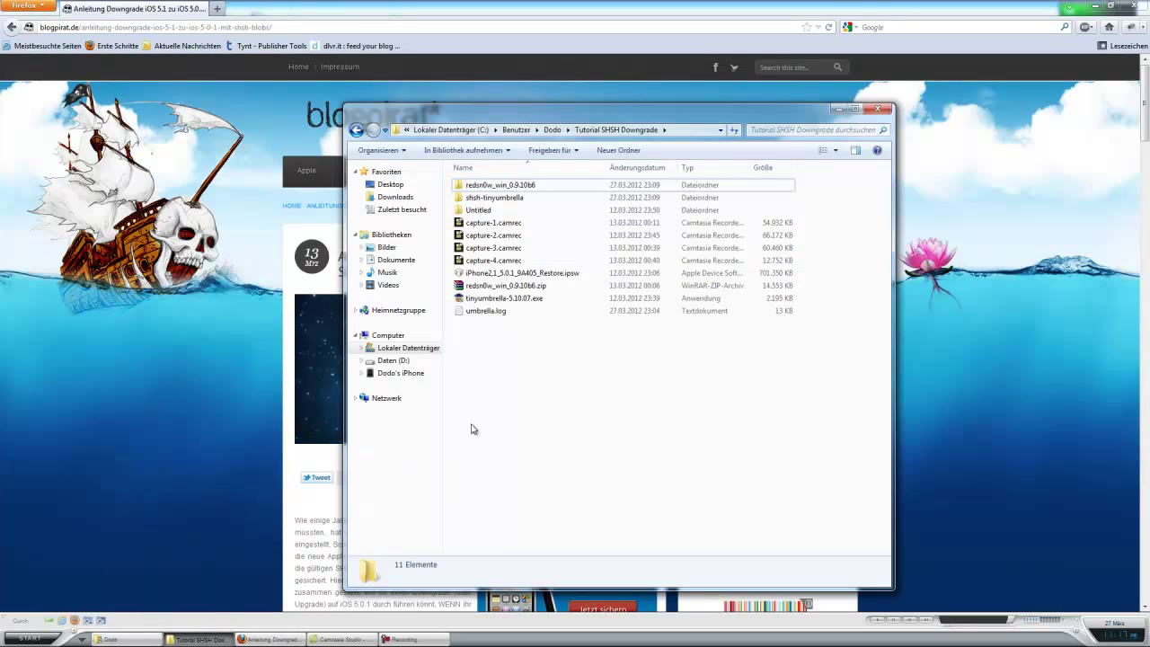
double_click(495, 185)
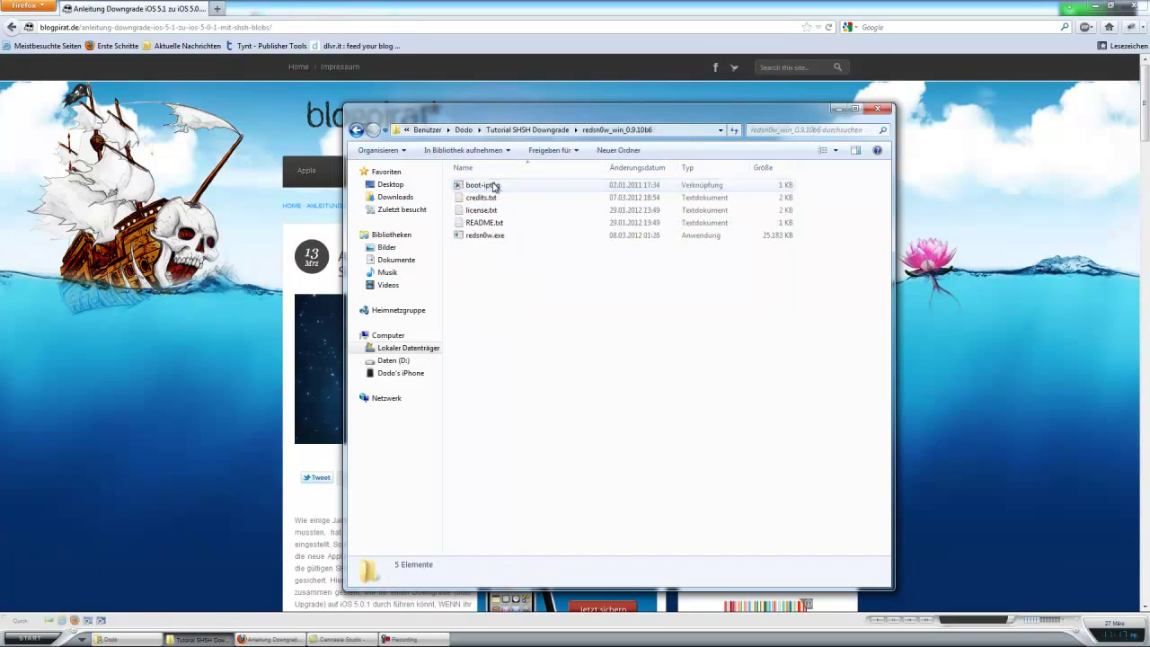
right_click(484, 237)
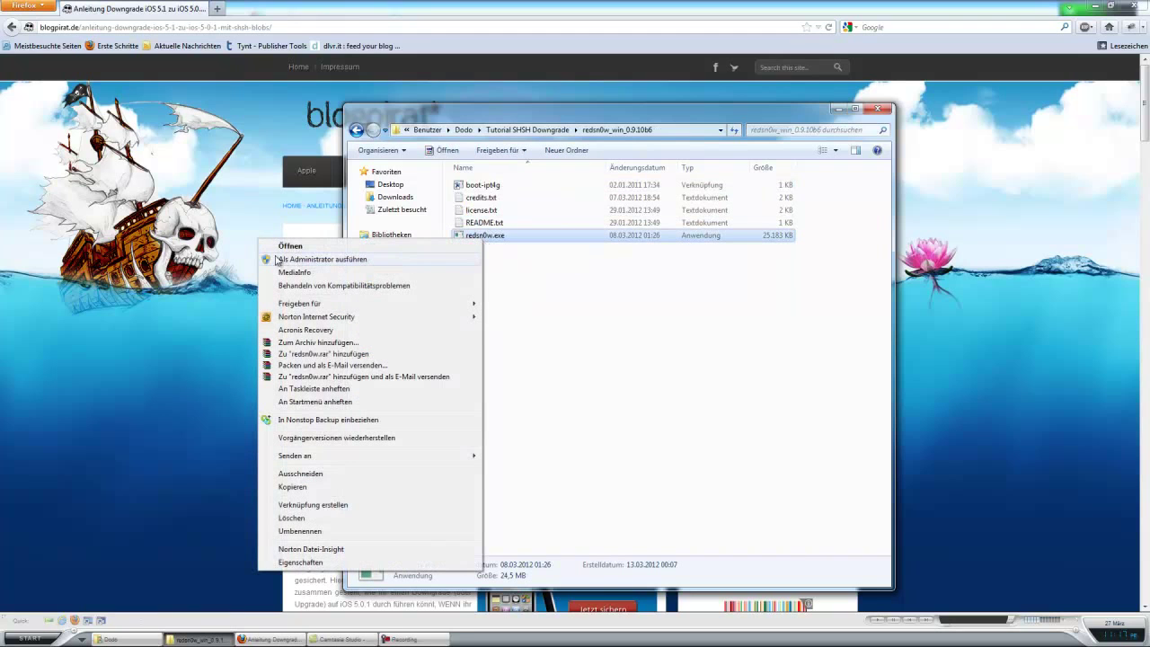
click(334, 260)
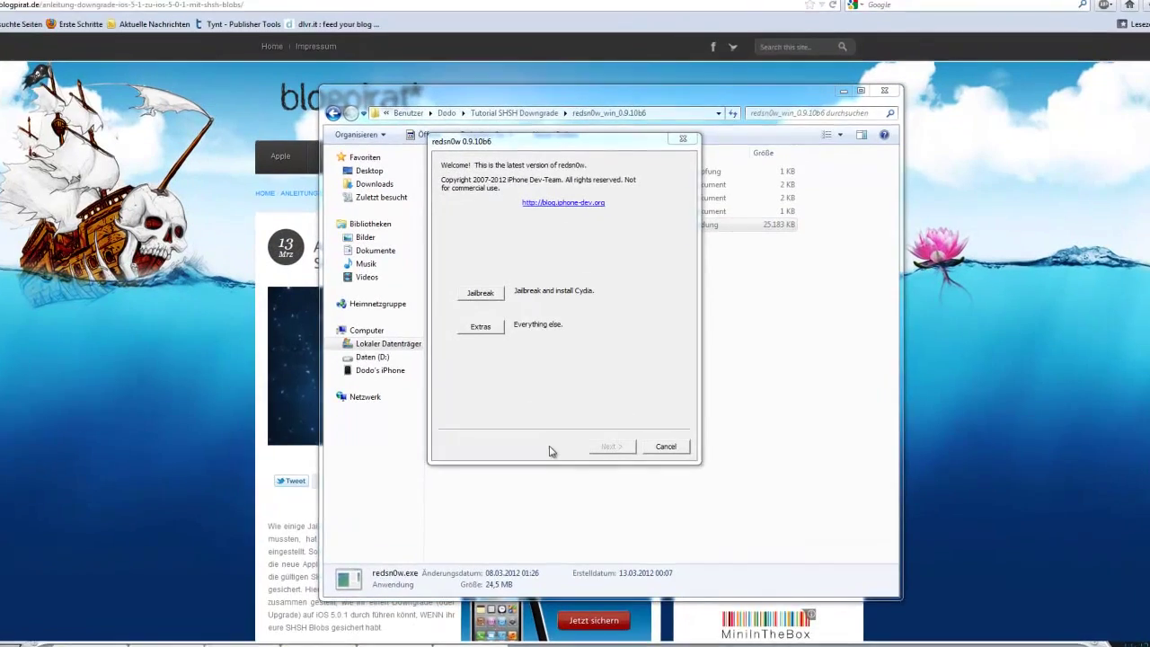
drag(537, 148, 542, 180)
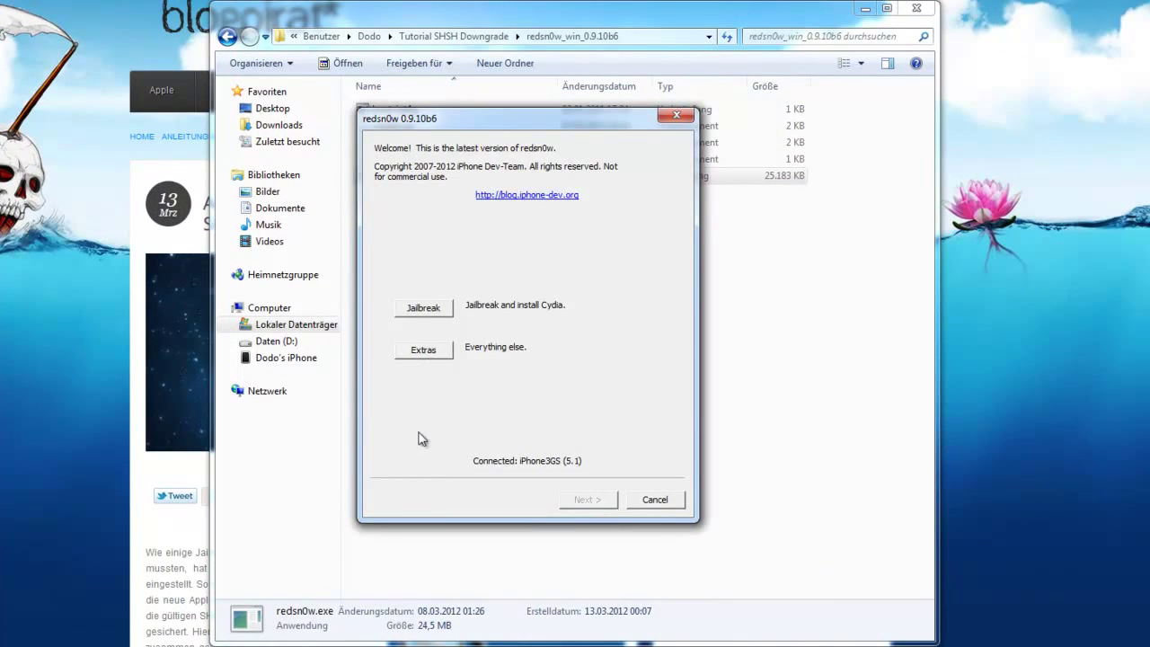
Open redsn0w's Stitch function for personalizing an IPSW, found in the SHSH blobs extras
click(419, 351)
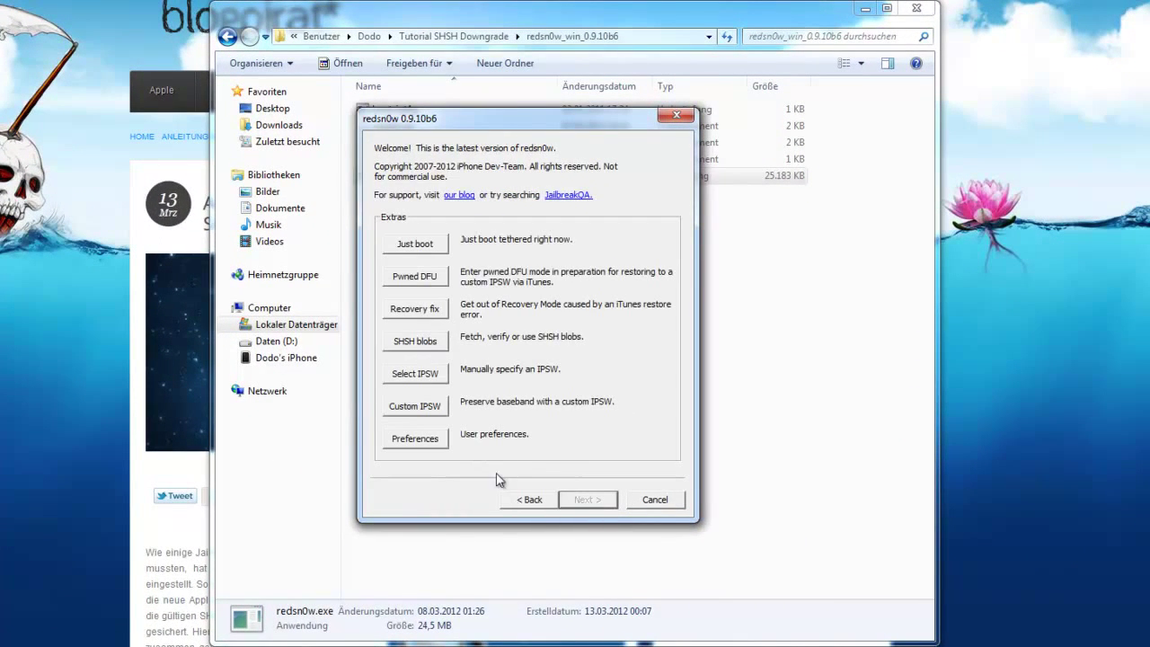
click(416, 345)
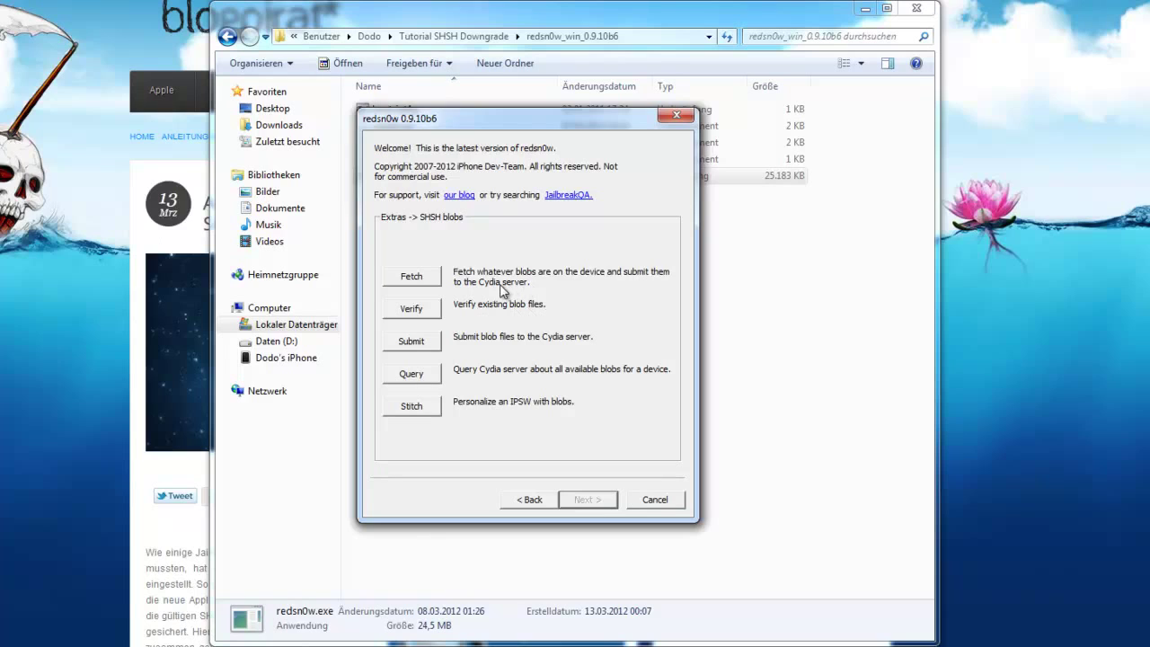
click(410, 407)
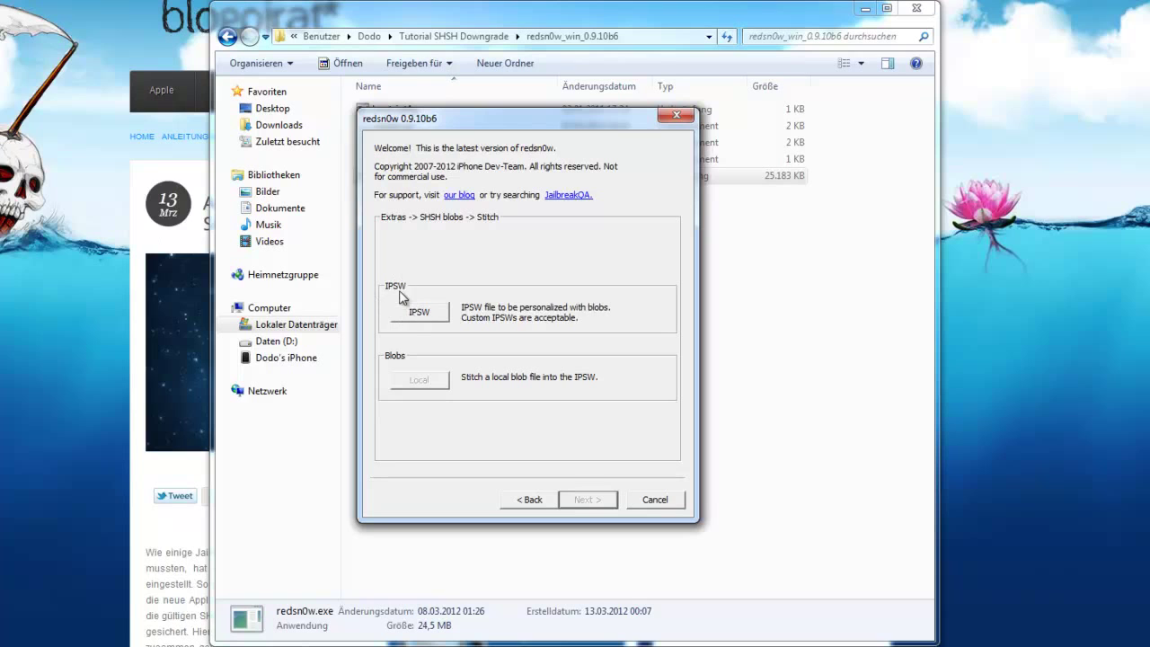
Load iPhone2,1_5.0.1_9A405_Restore.ipsw from the Tutorial SHSH Downgrade folder as the IPSW to personalize
click(433, 315)
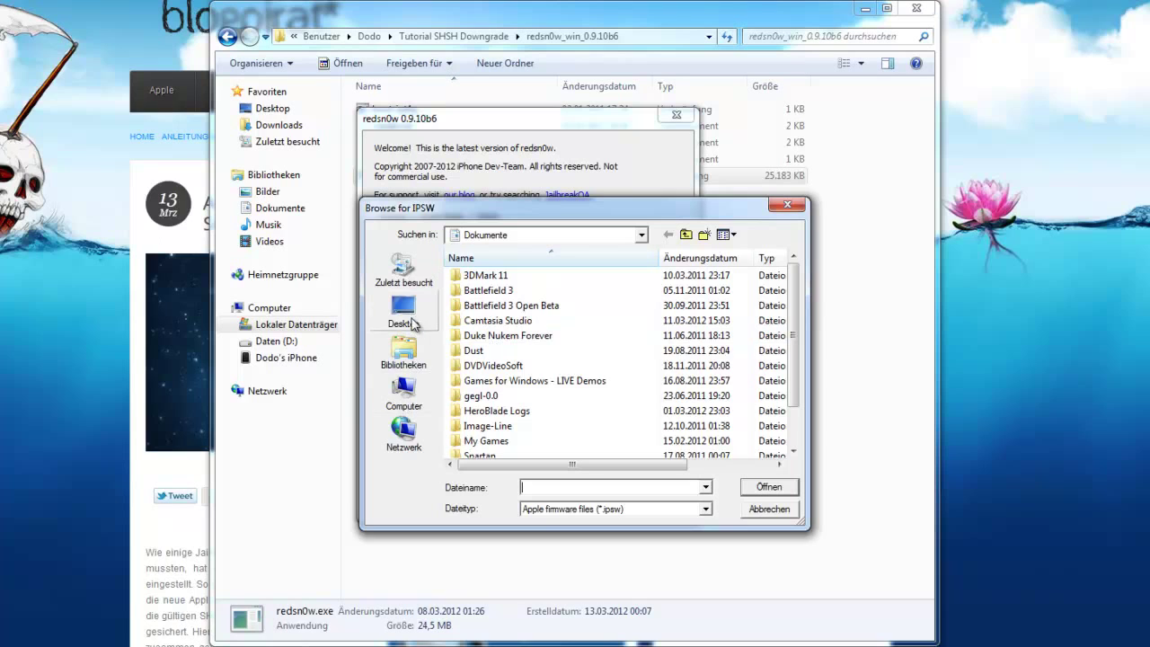
click(642, 236)
click(641, 235)
click(641, 236)
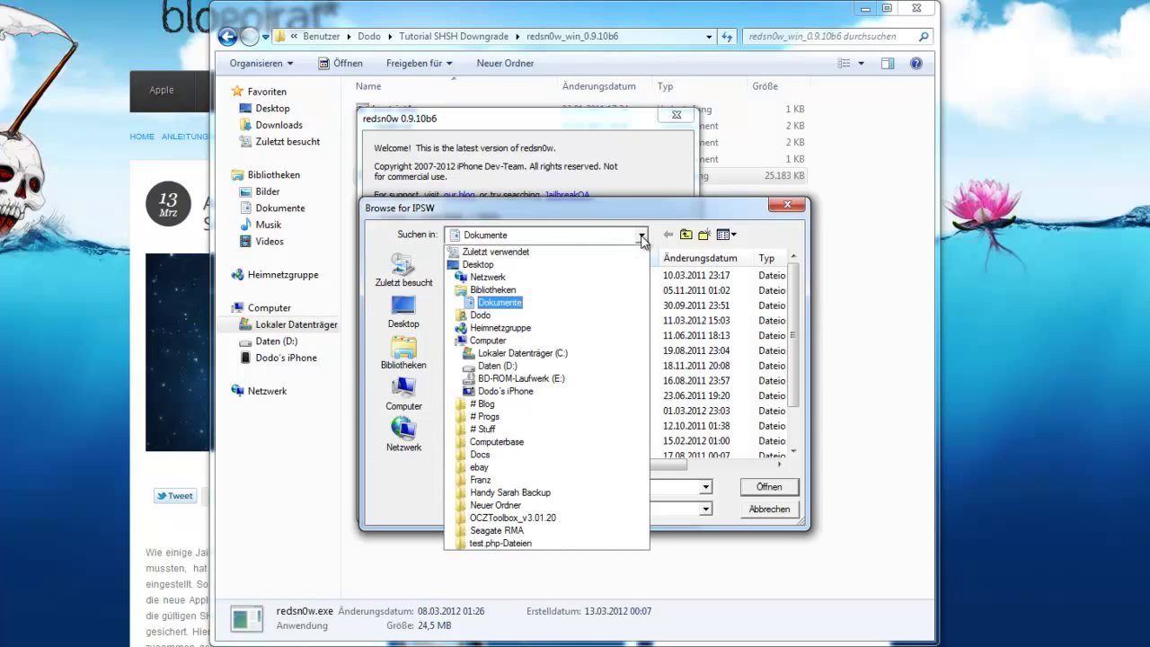
click(481, 315)
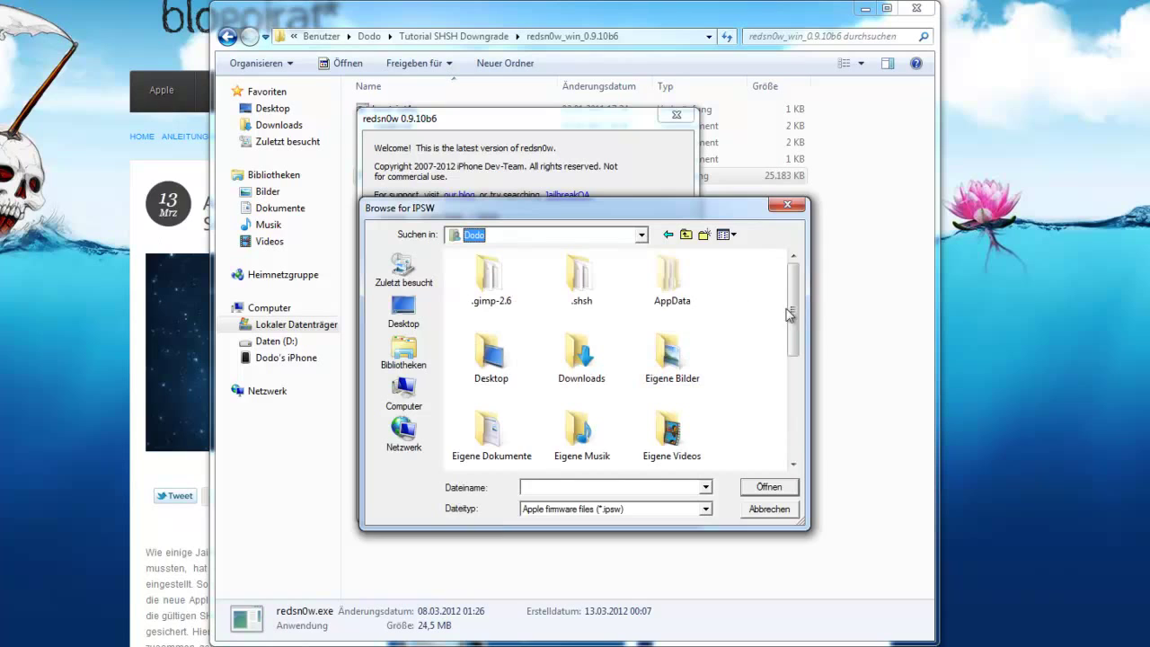
scroll(789, 313, down, 5)
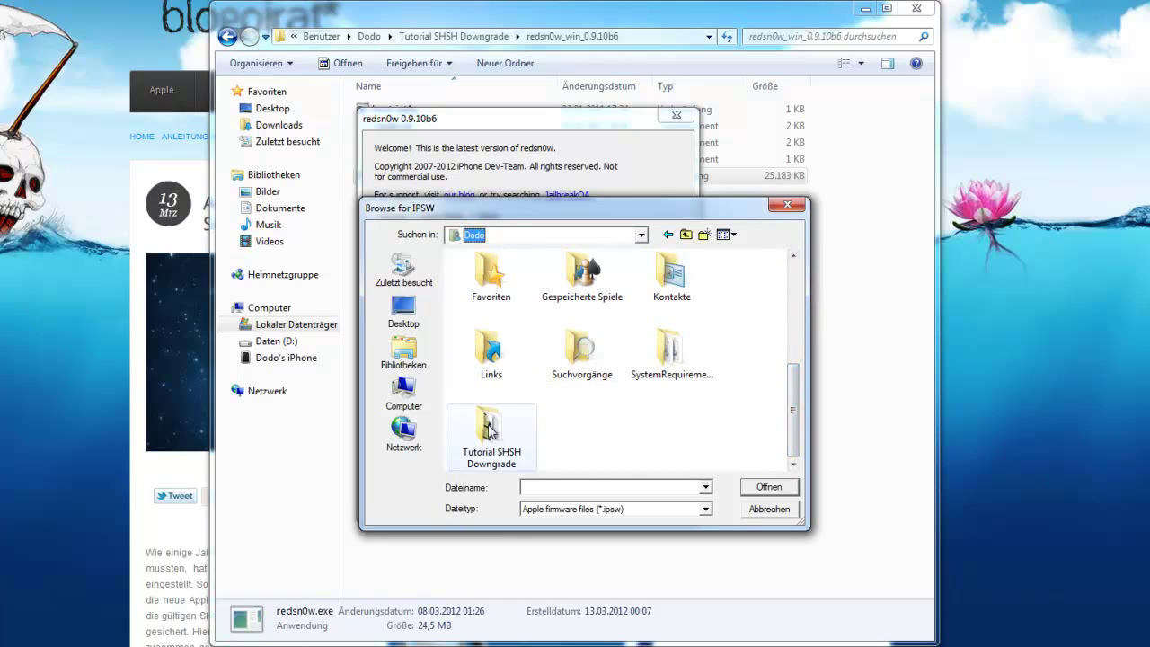
double_click(490, 431)
click(485, 321)
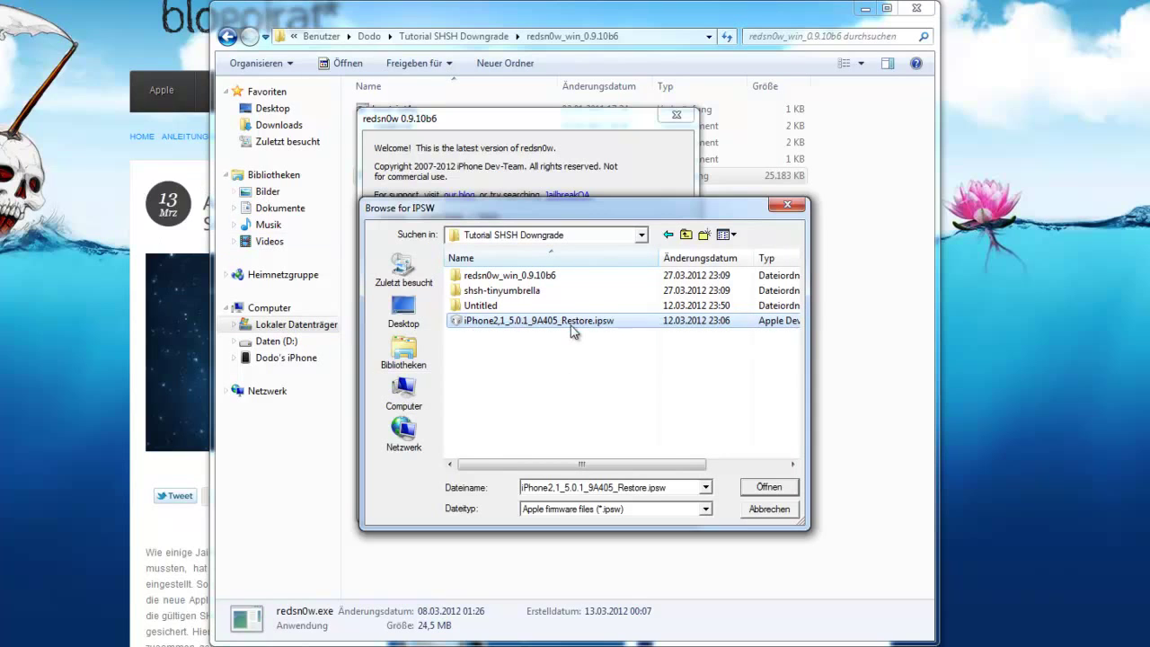
click(764, 489)
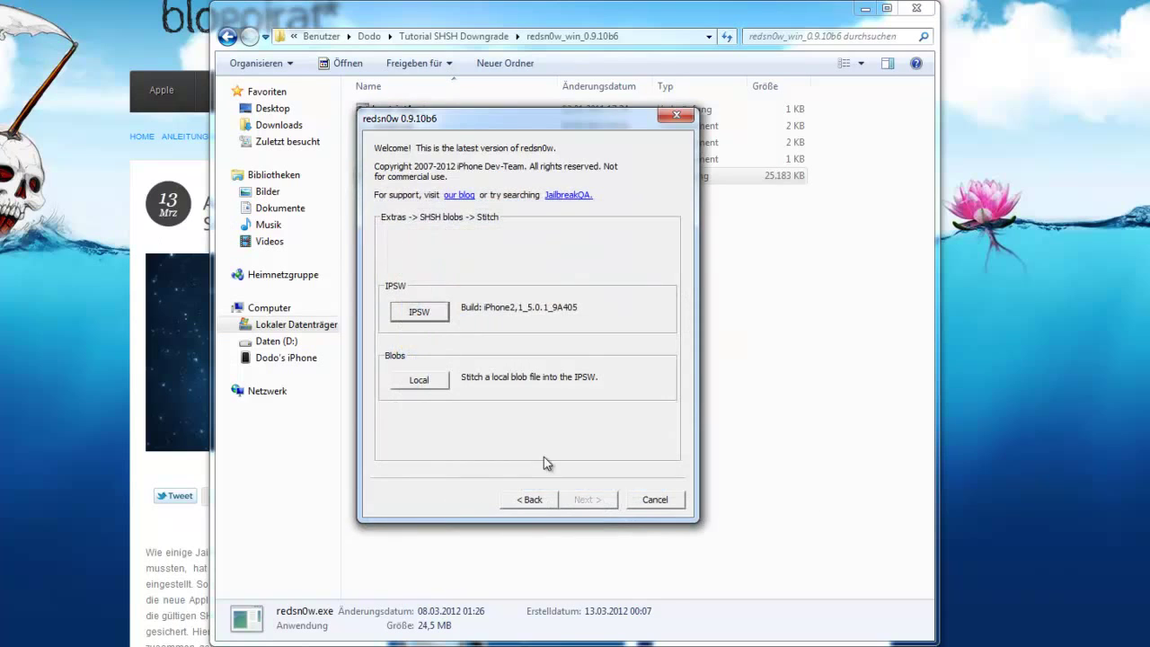
Stitch the local iphone2,1-5.0.1 SHSH blob from the user's .shsh folder into the IPSW
click(416, 382)
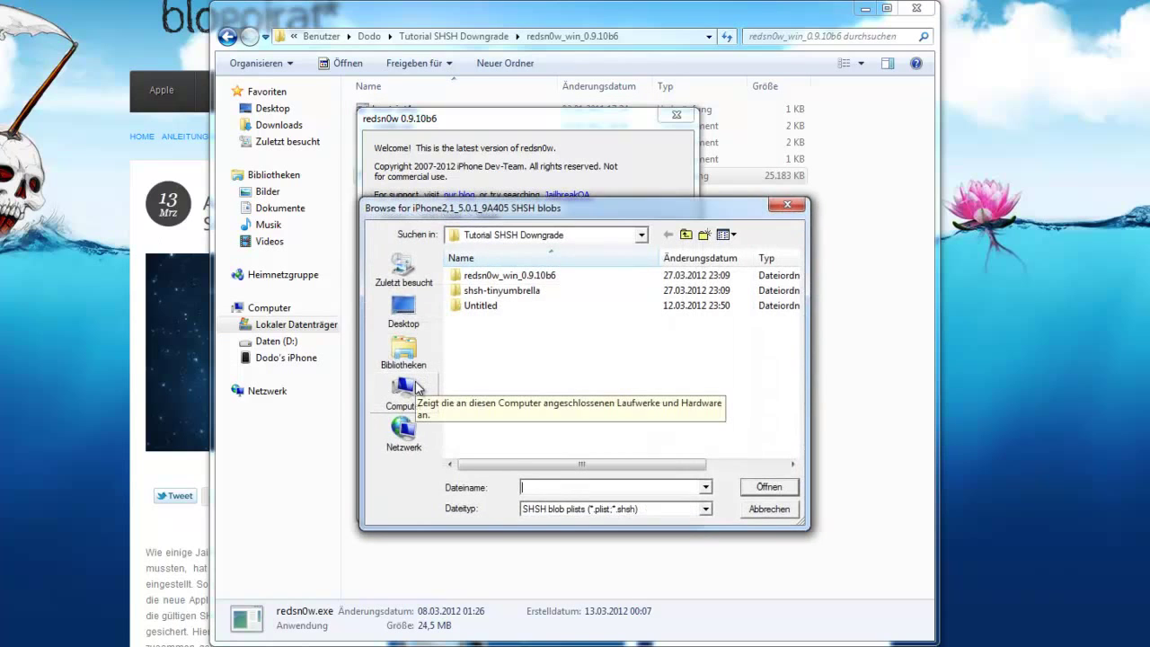
click(686, 234)
drag(790, 435, 803, 309)
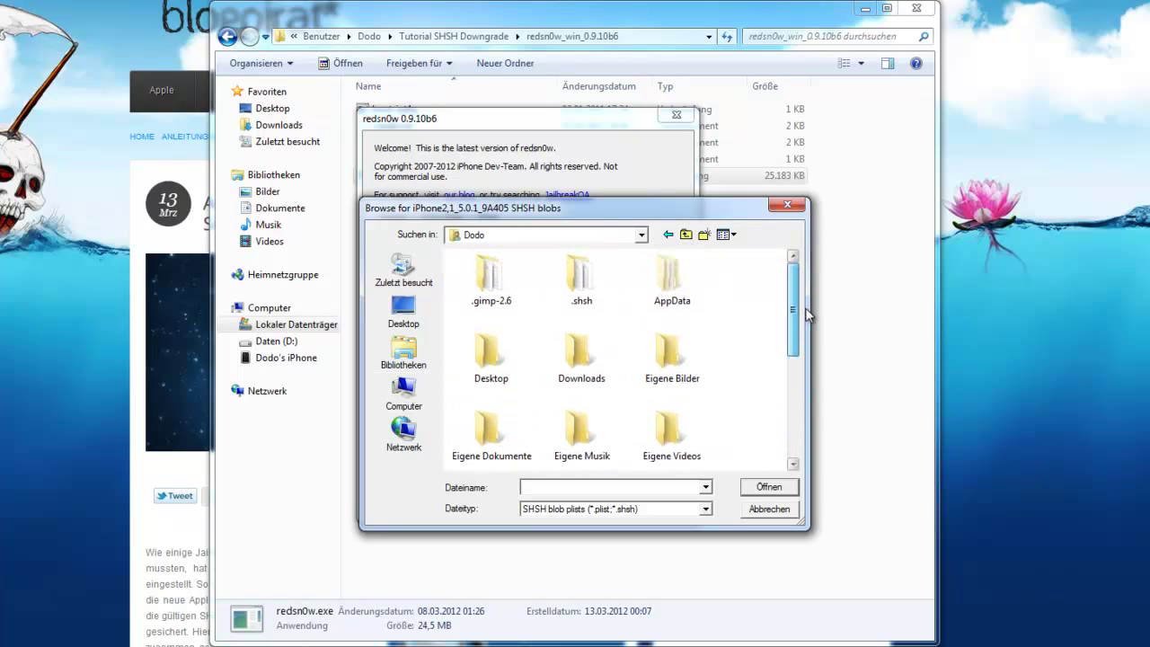
double_click(582, 286)
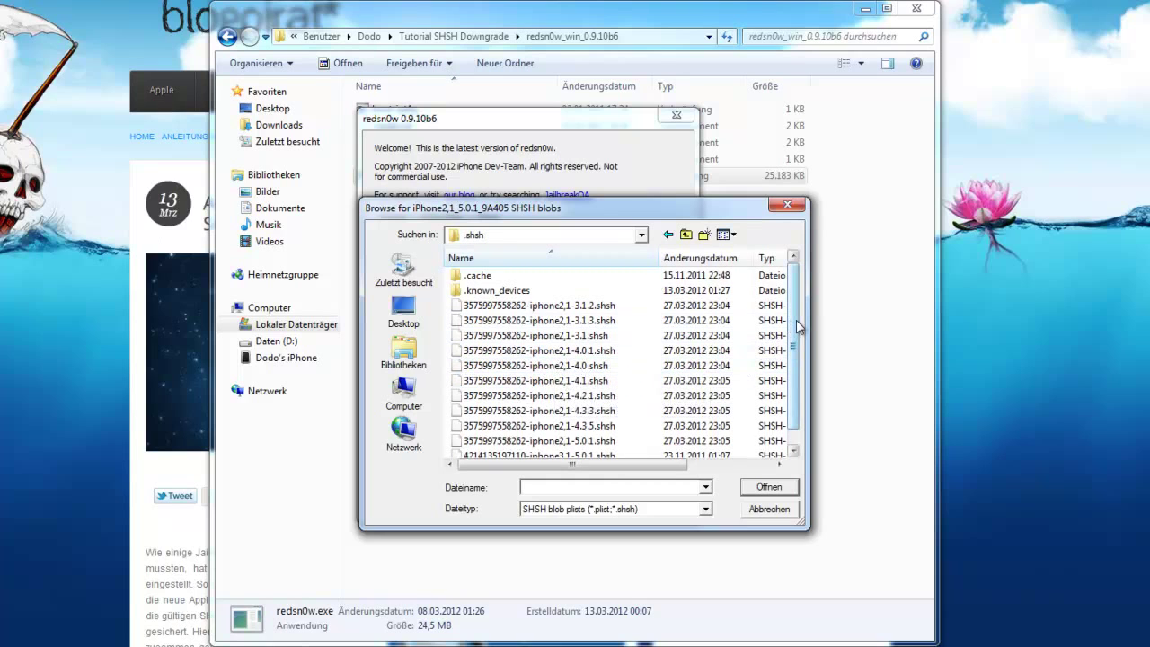
scroll(796, 337, down, 1)
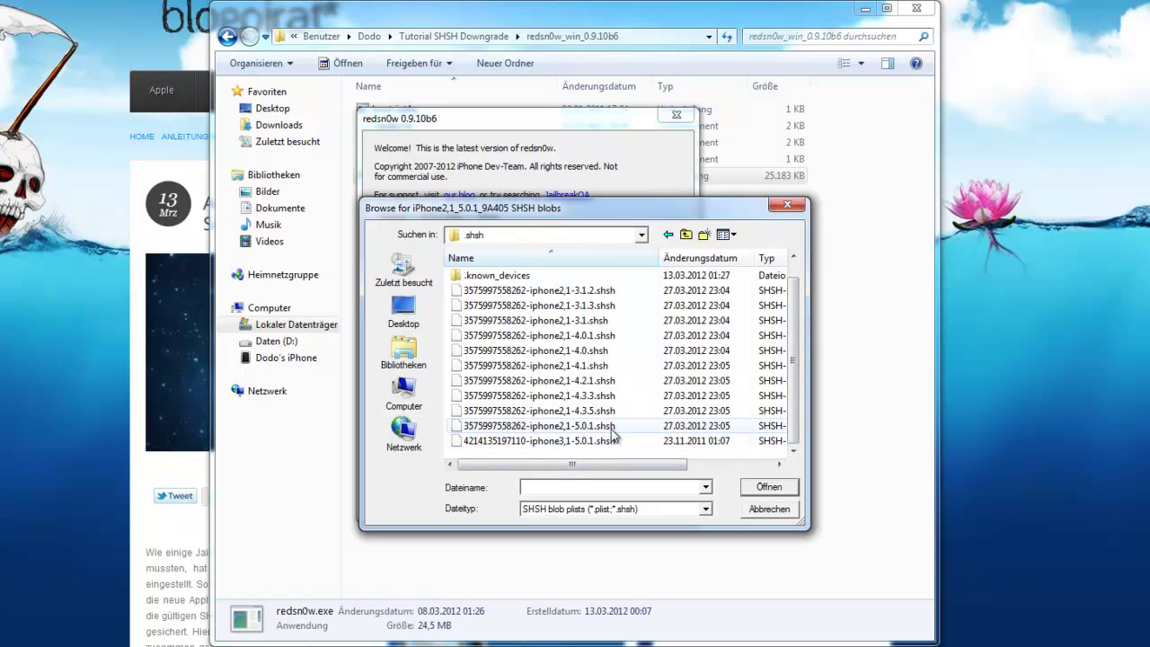
click(551, 428)
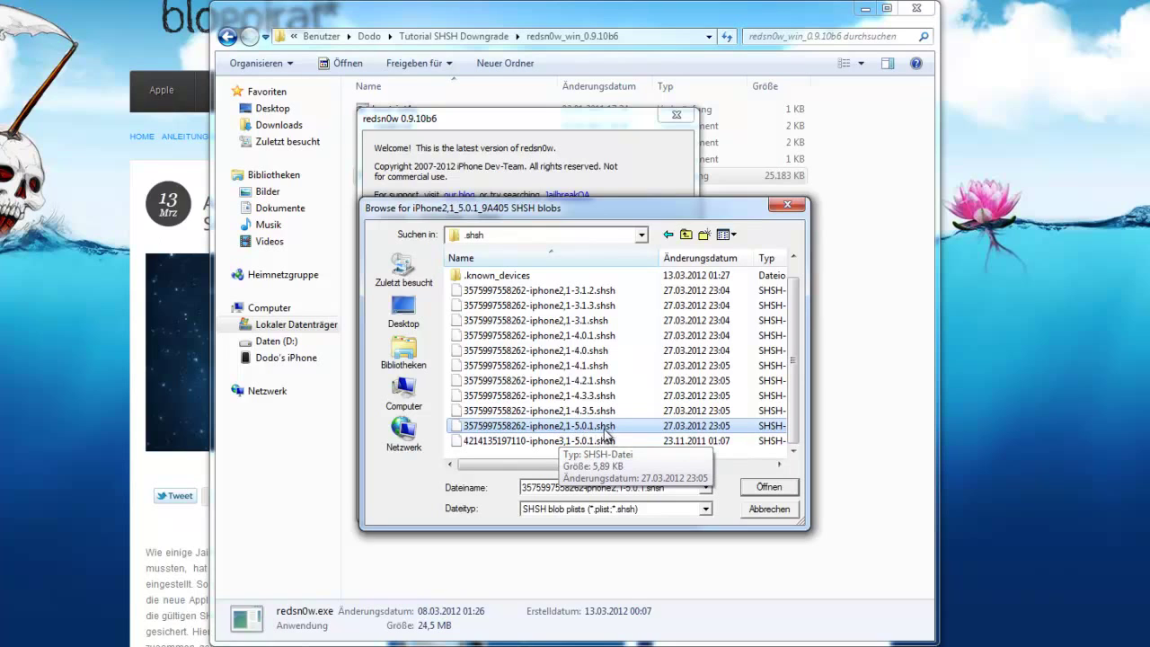
click(604, 441)
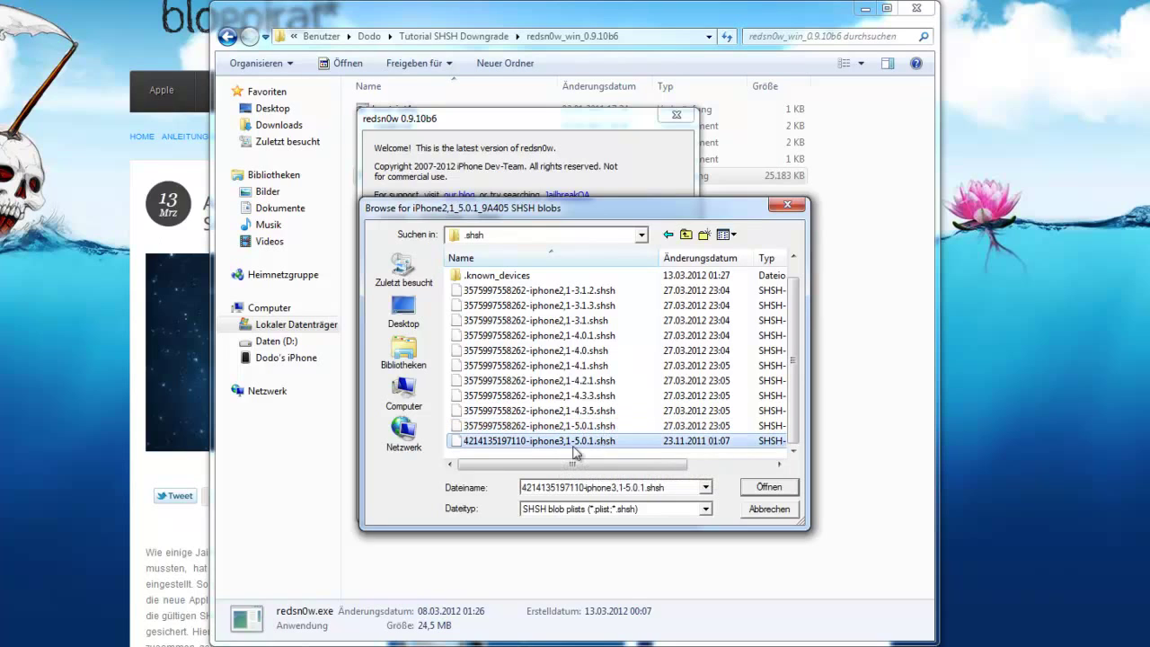
click(564, 427)
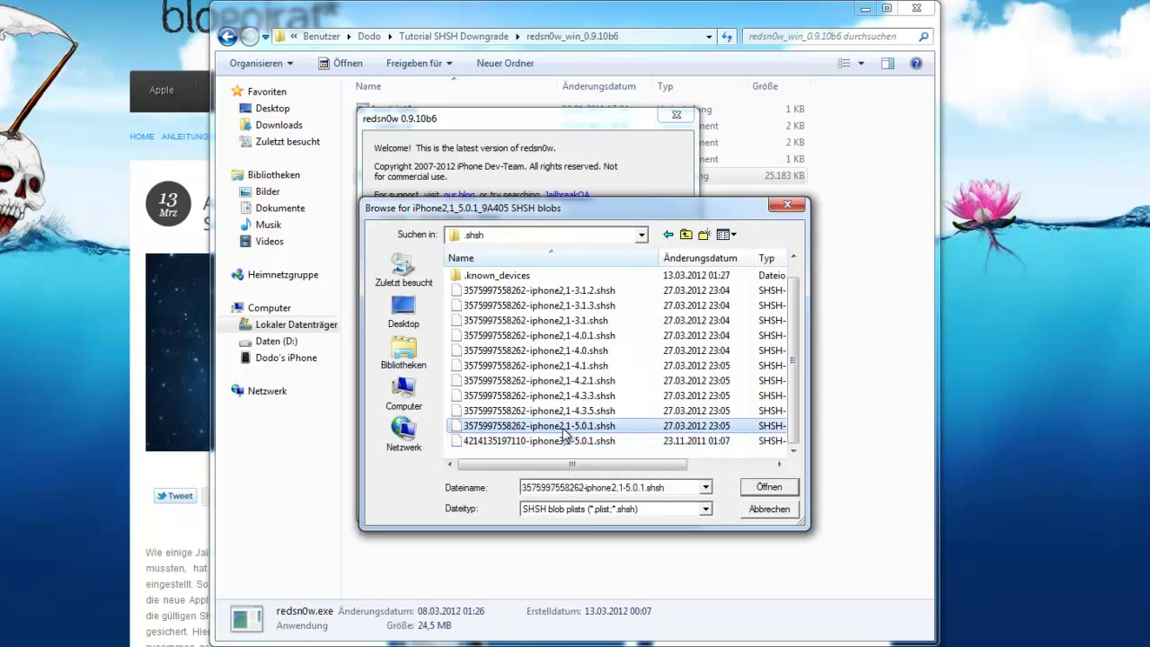
click(769, 488)
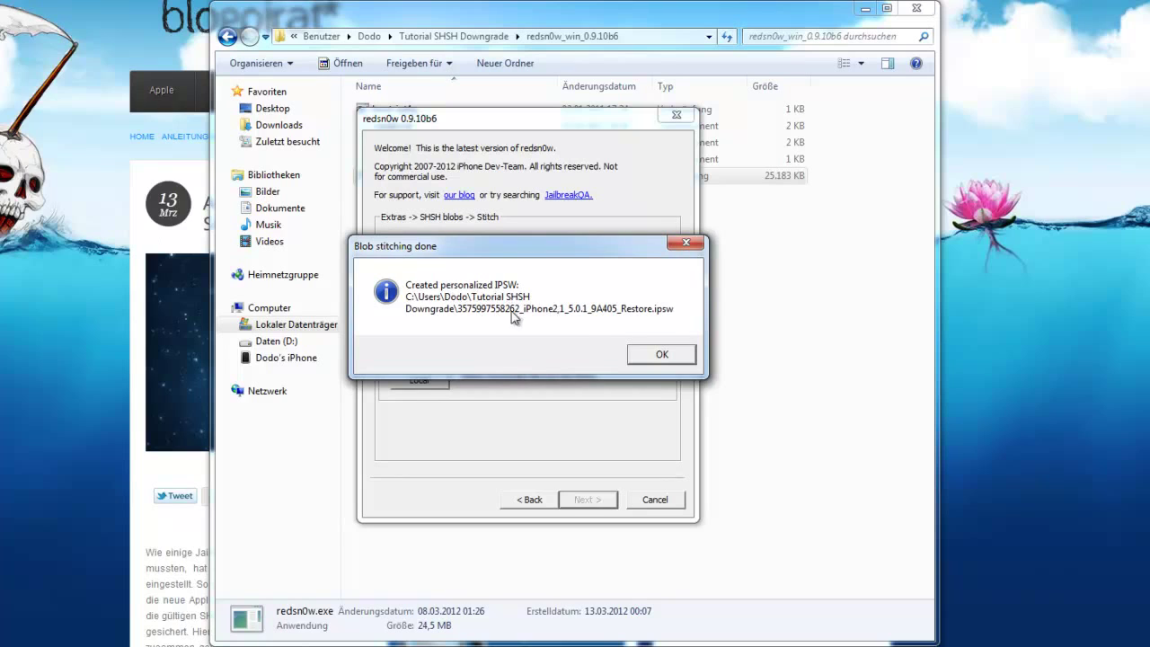
Dismiss the blob stitching message and quit redsn0w
drag(409, 247, 396, 242)
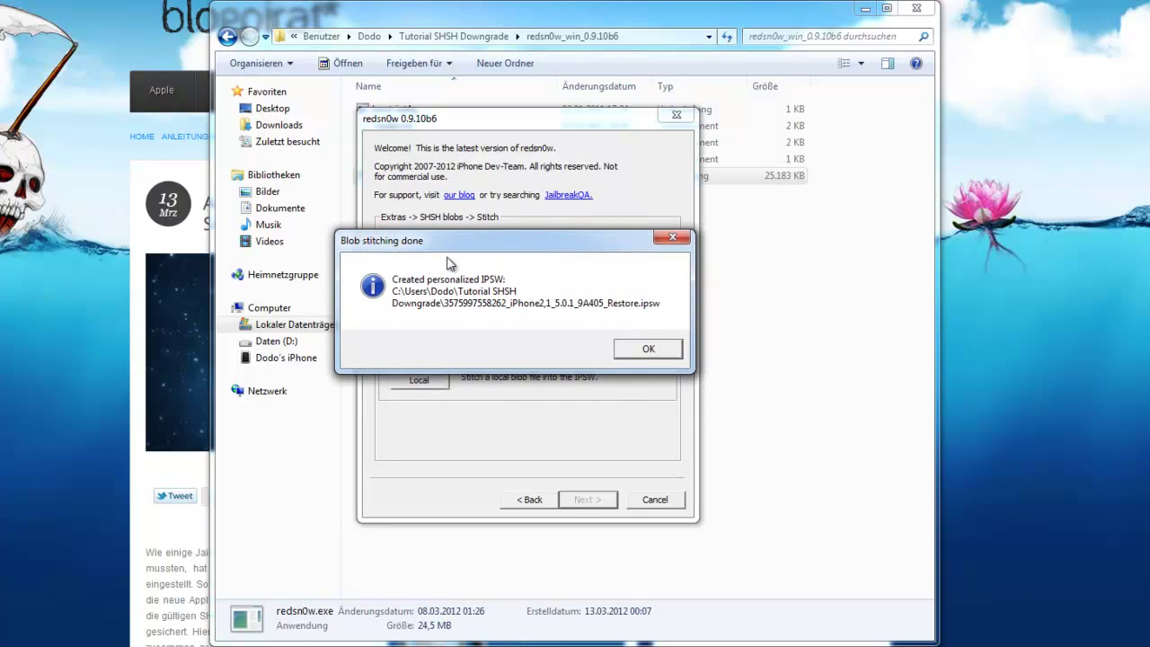
click(648, 349)
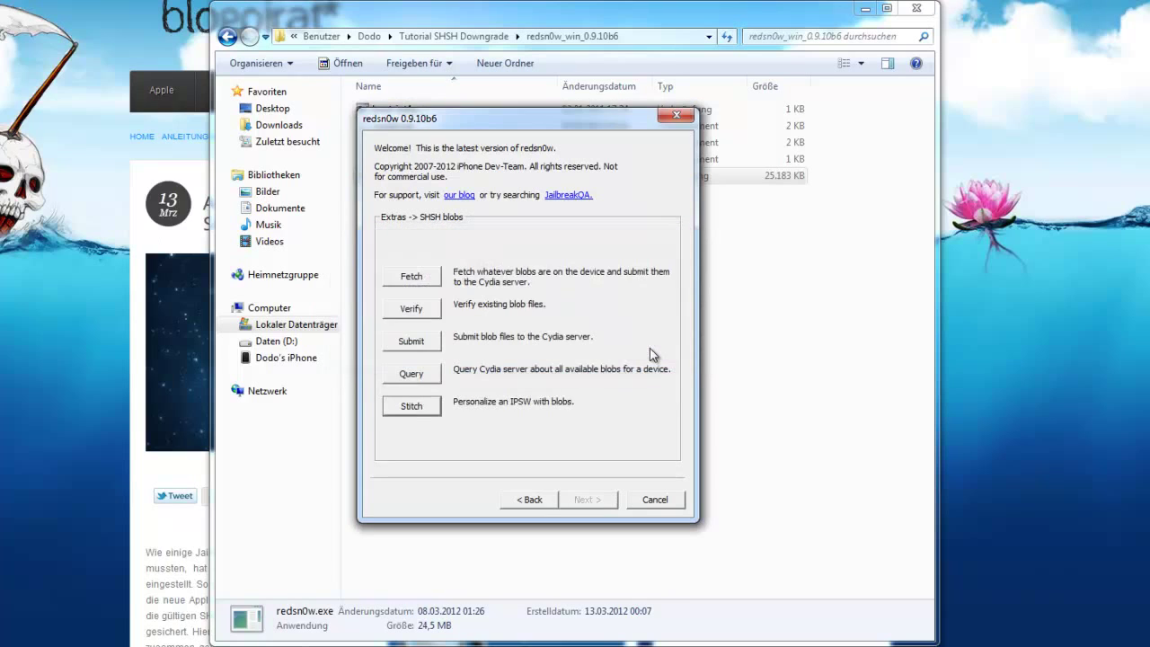
click(655, 500)
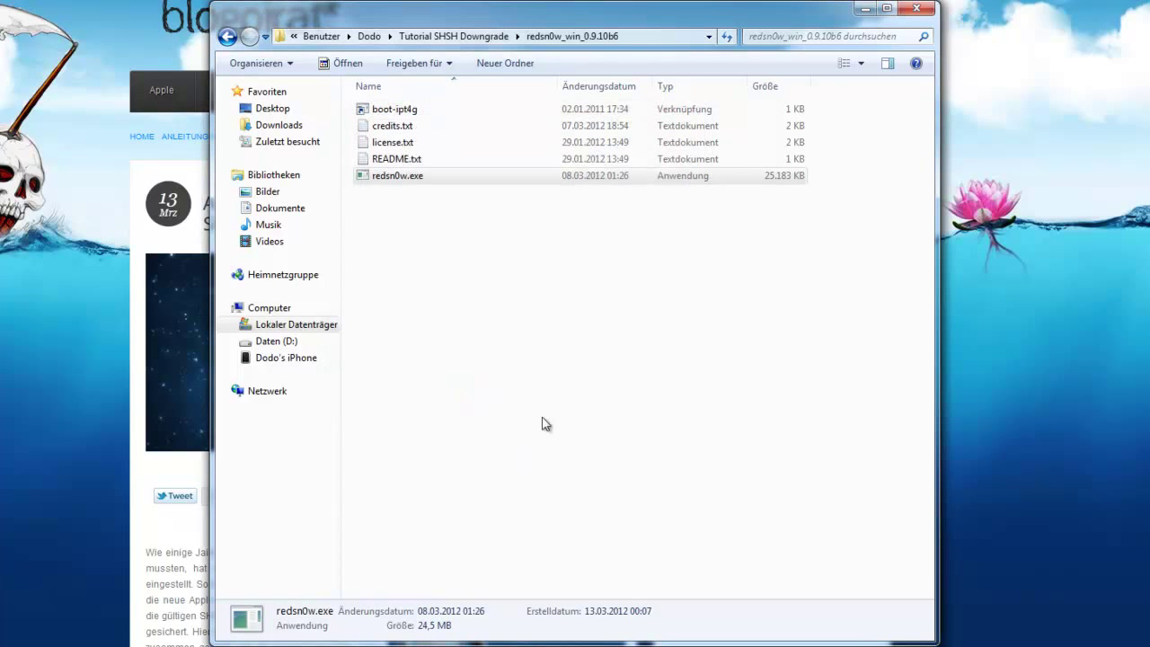
Go back up to the Tutorial SHSH Downgrade folder in the file explorer
click(422, 262)
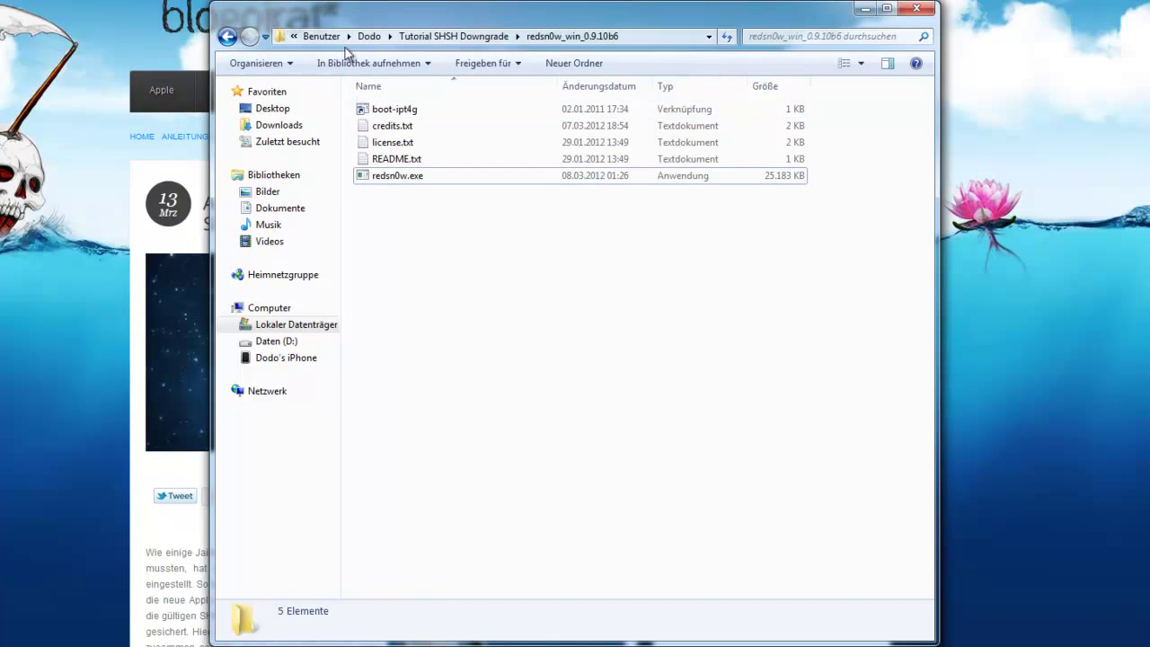
click(437, 36)
click(433, 348)
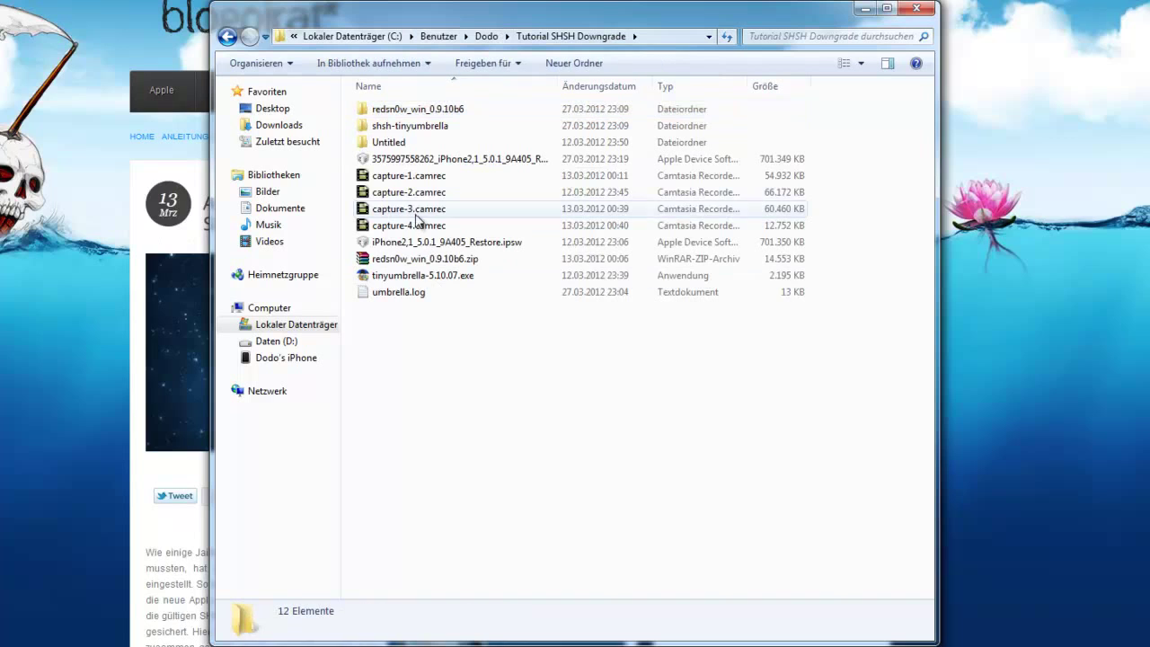
Compare the file size of the personalized IPSW with that of the original iPhone2,1_5.0.1_9A405_Restore.ipsw
click(431, 161)
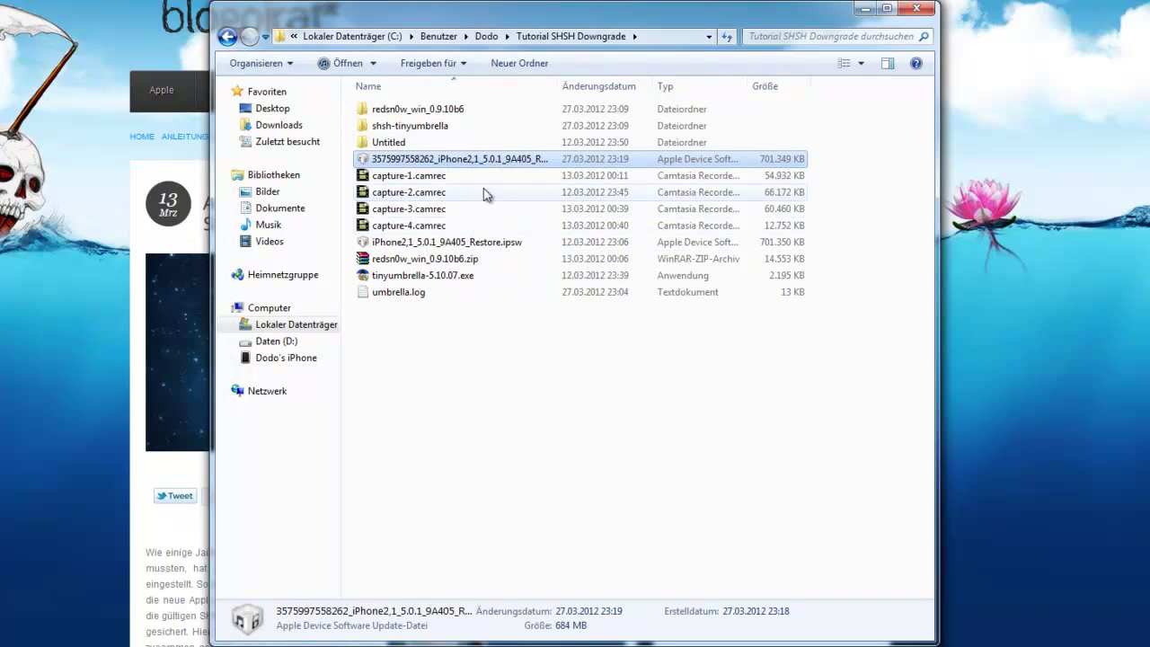
click(402, 248)
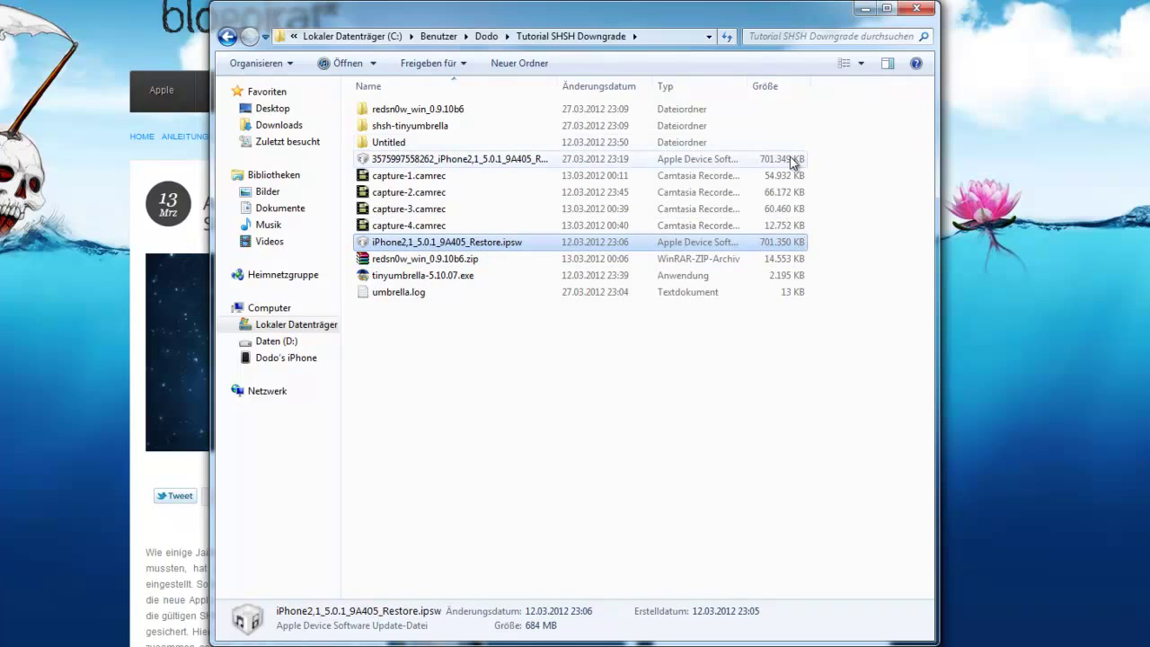
click(788, 159)
click(791, 242)
click(767, 159)
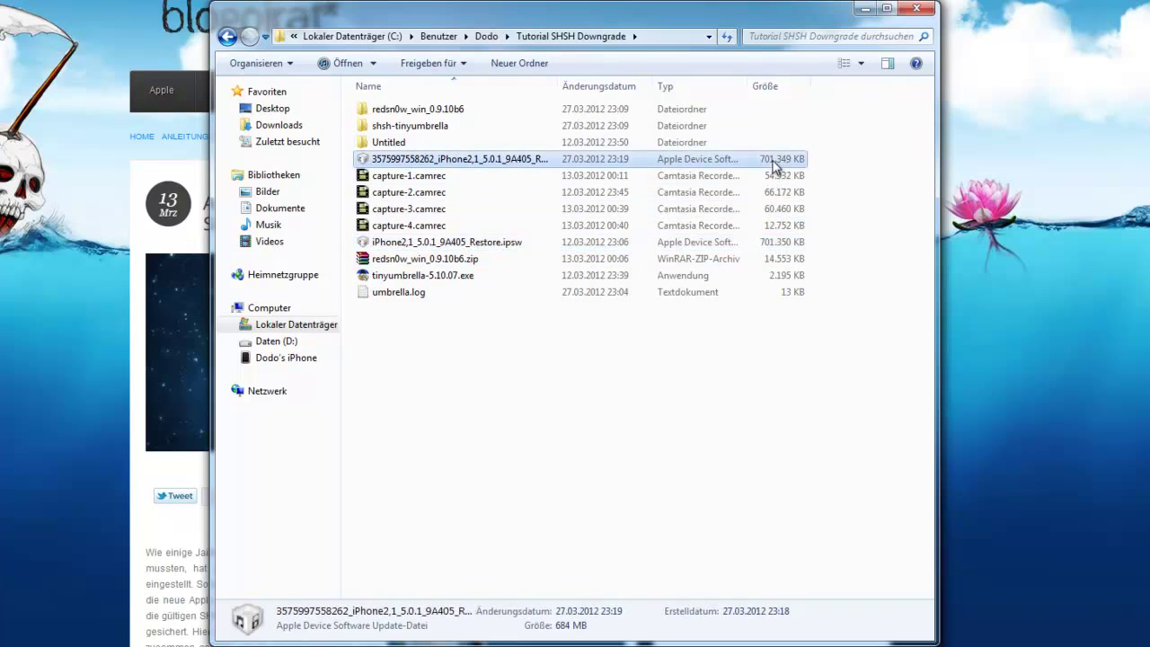
drag(857, 168, 745, 149)
click(380, 159)
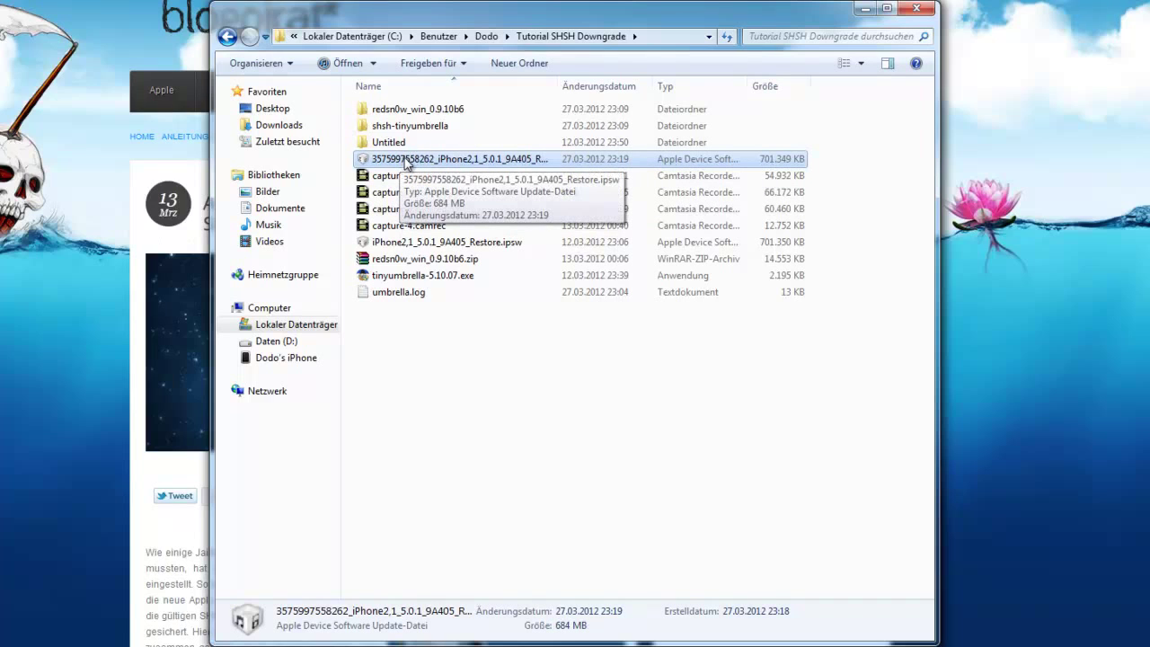
Switch to iTunes and clear the recovery-mode message away from the iPhone's overview page
click(457, 406)
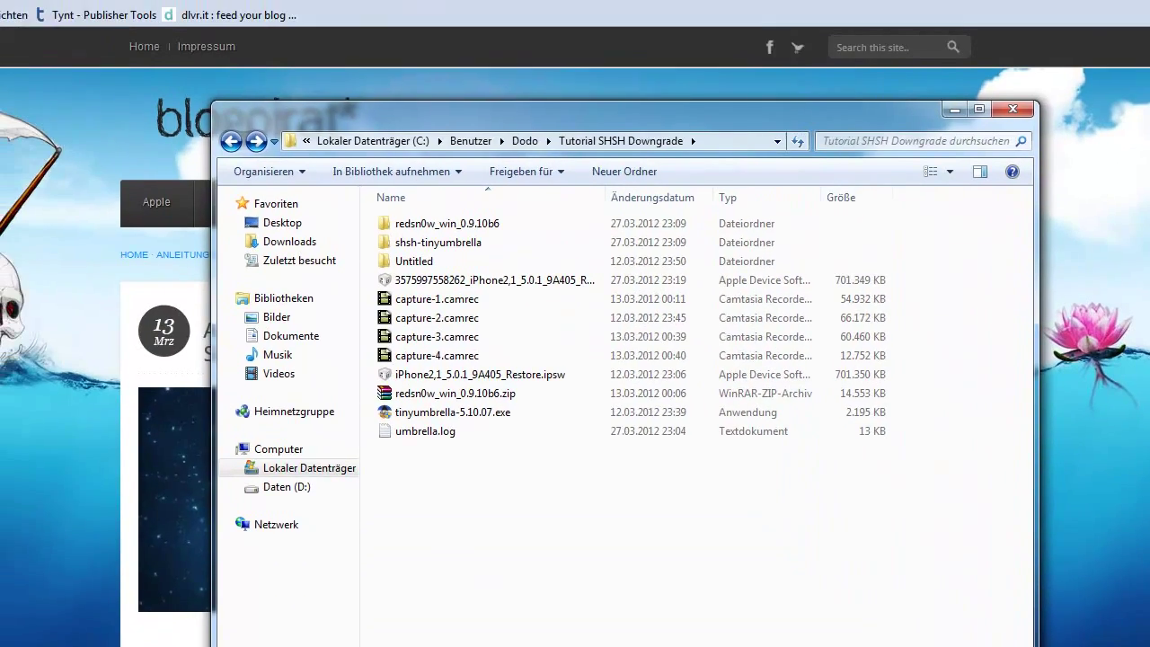
click(132, 635)
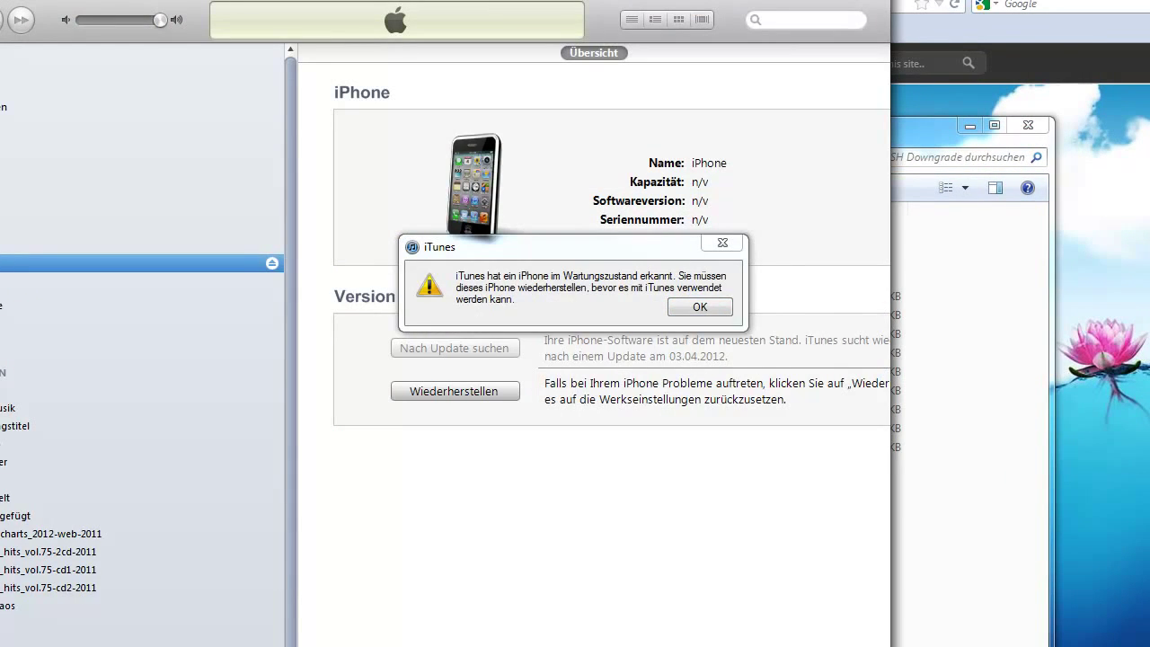
drag(559, 245, 555, 331)
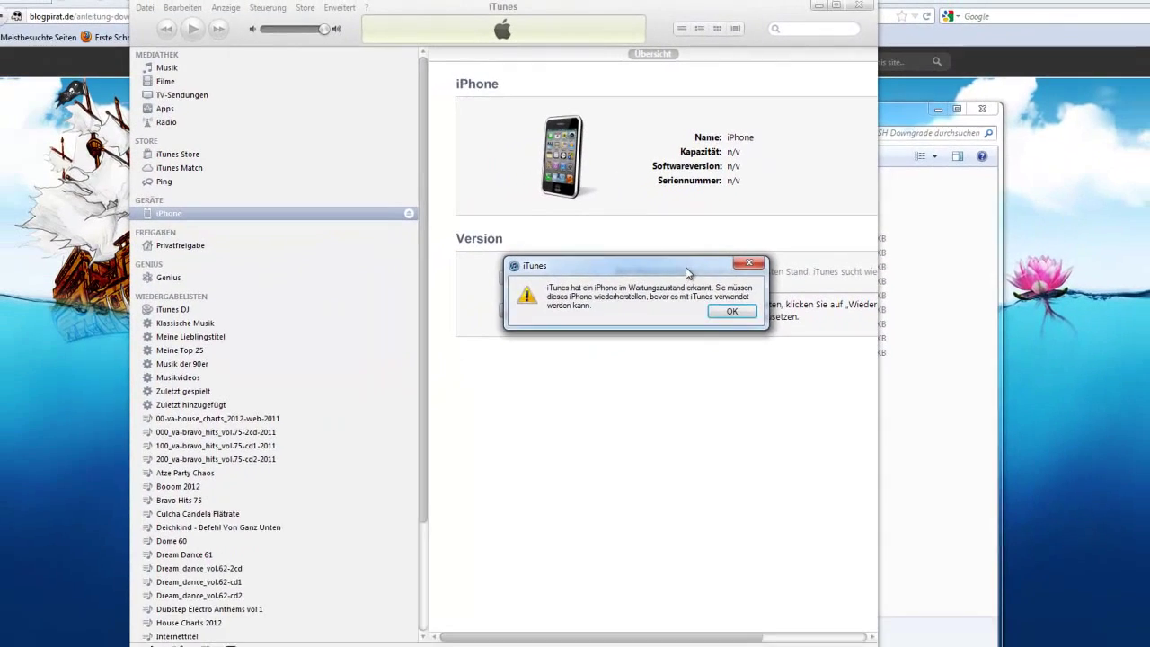
drag(685, 267, 689, 229)
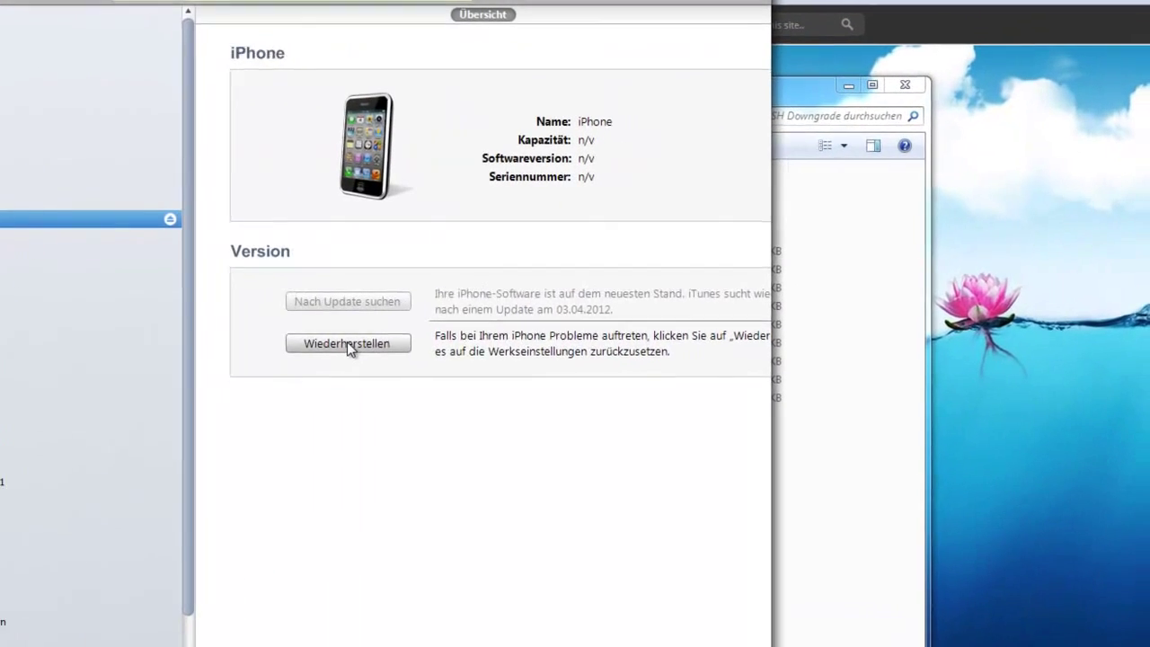
Restore the iPhone from the personalized iPhone2,1_5.0.1_9A405_Restore.ipsw, the copy with the ECID prefix, in the Tutorial SHSH Downgrade folder
shift+click(512, 315)
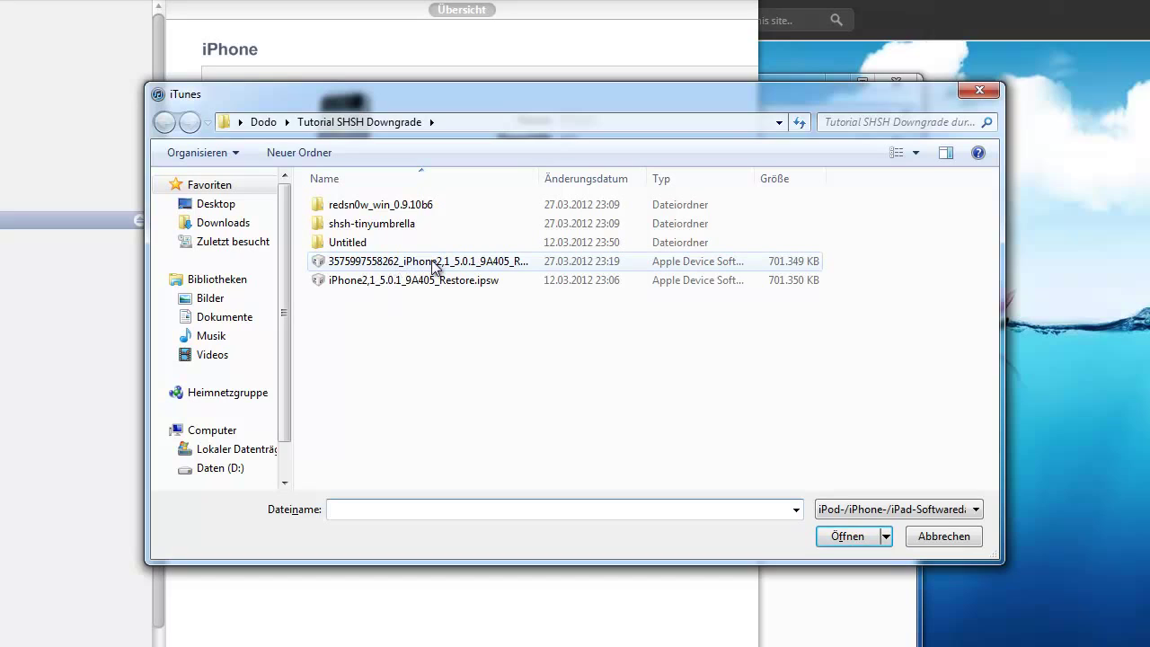
click(383, 267)
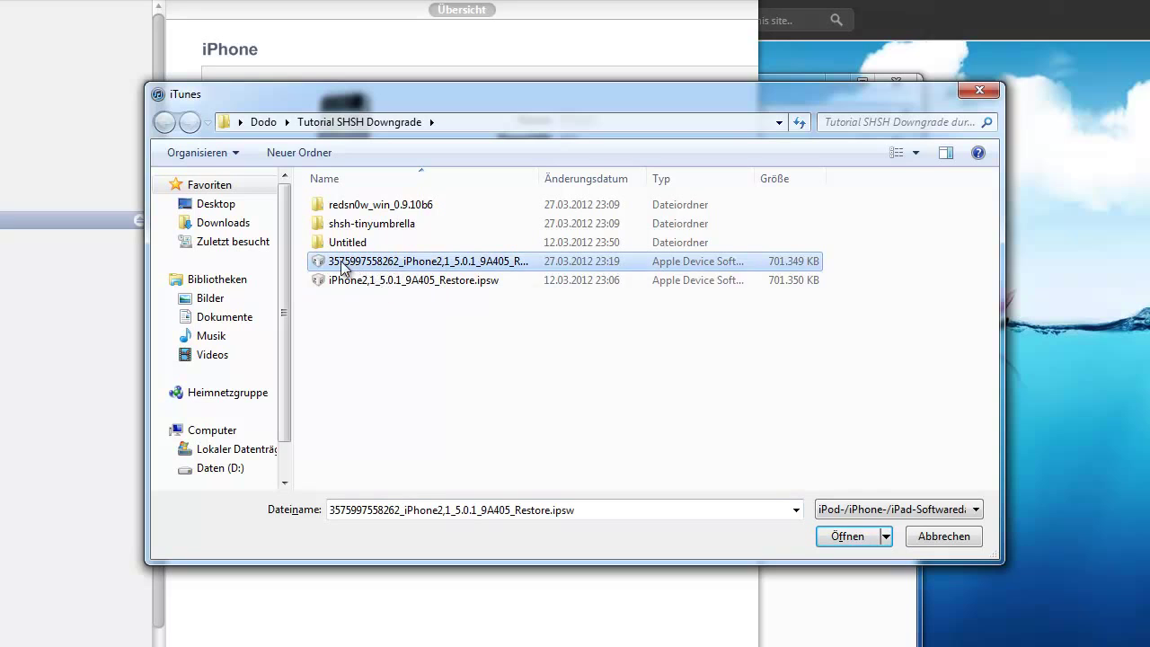
click(848, 536)
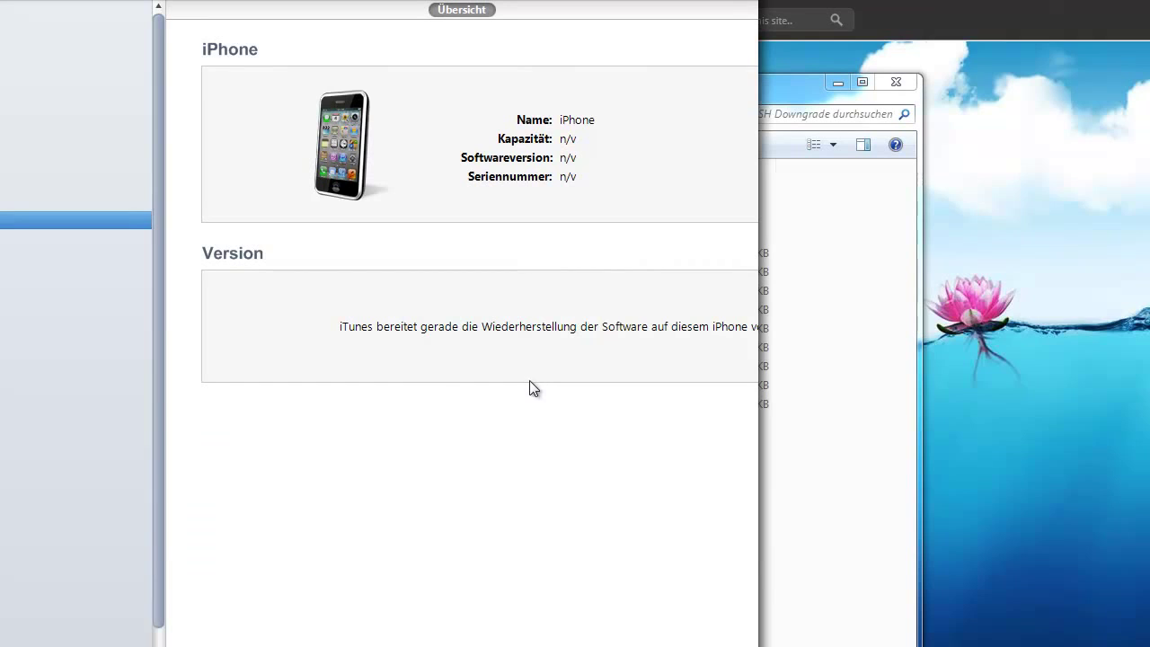